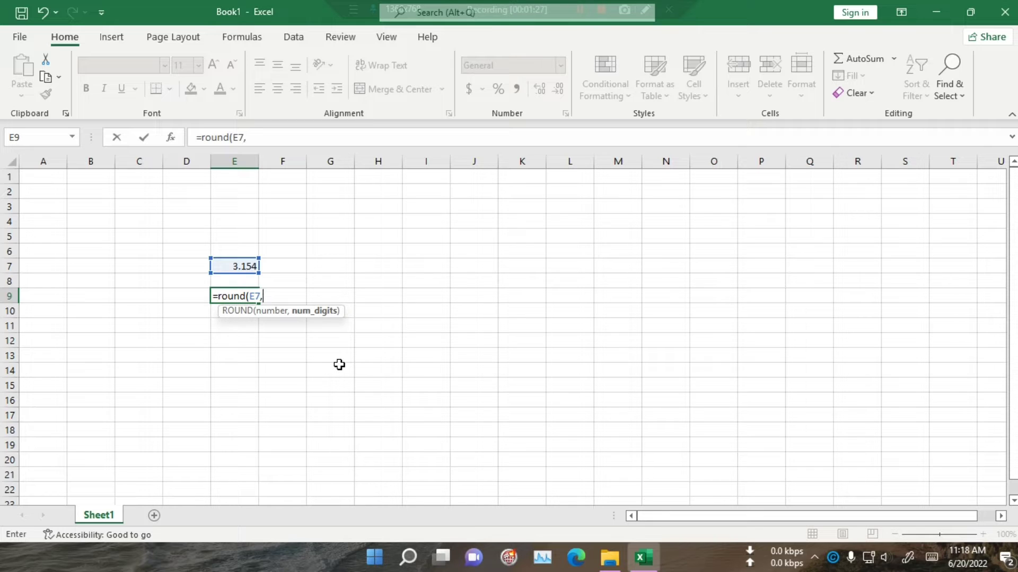
# Step: Complete the formula in E9 as =ROUND(E7,1) to round the E7 value to one decimal place
pyautogui.write('1)')
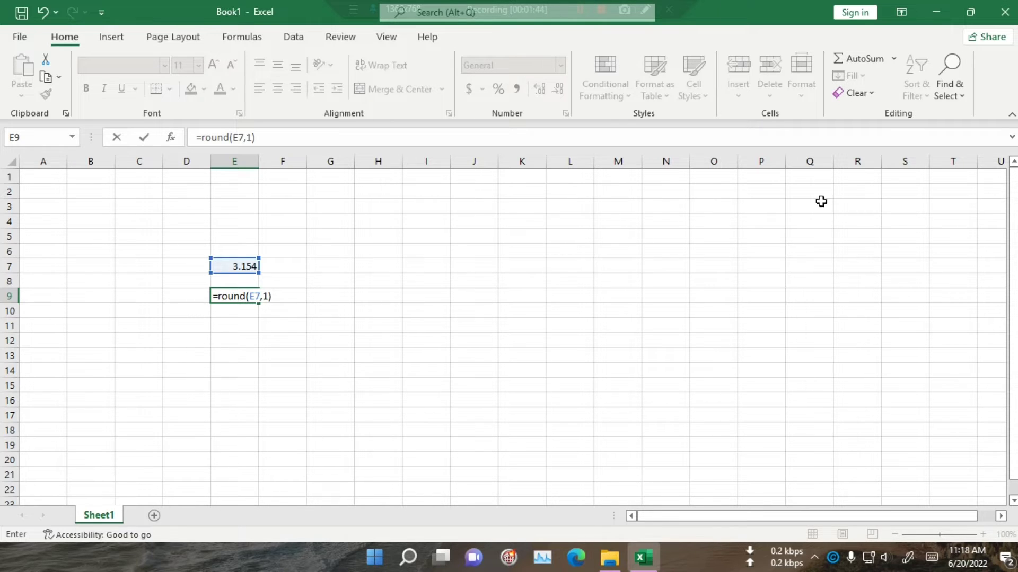
pyautogui.click(579, 9)
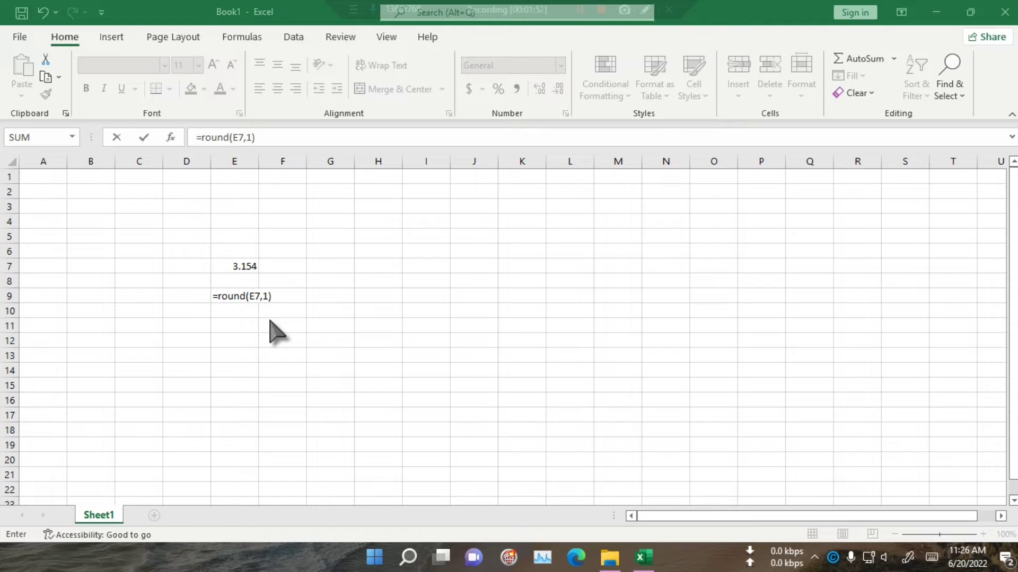
pyautogui.click(272, 296)
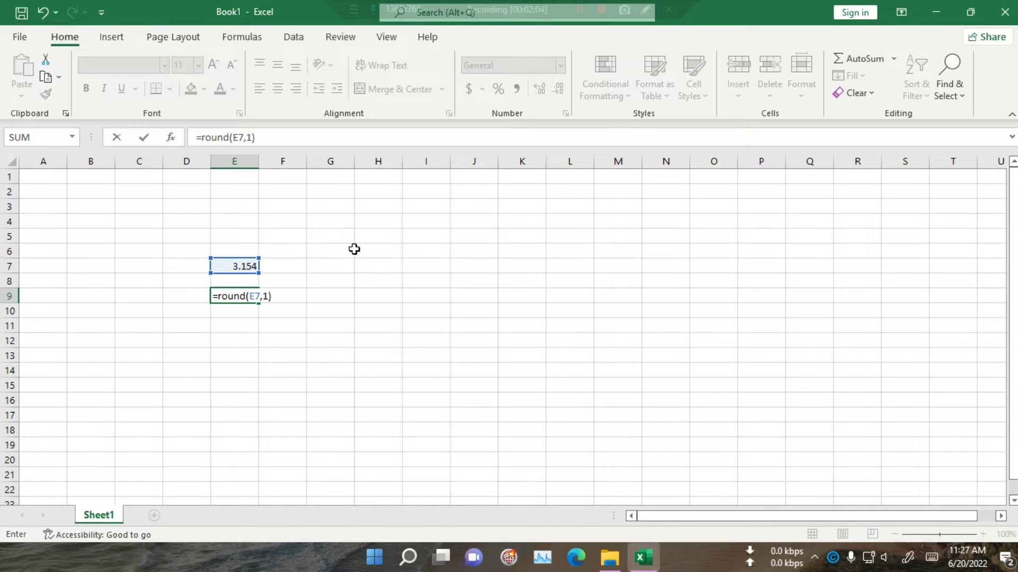
pyautogui.press('Return')
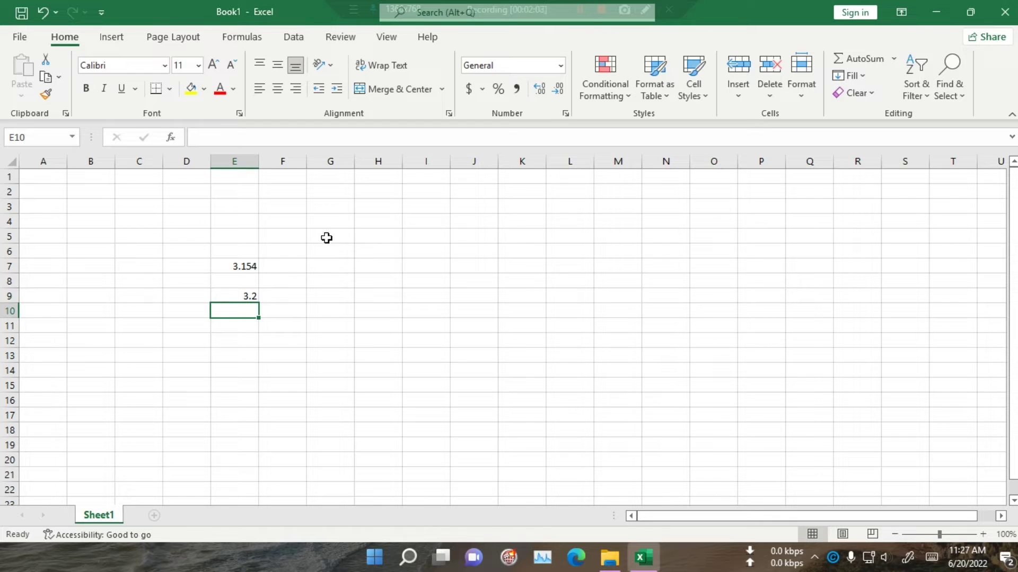
pyautogui.click(244, 295)
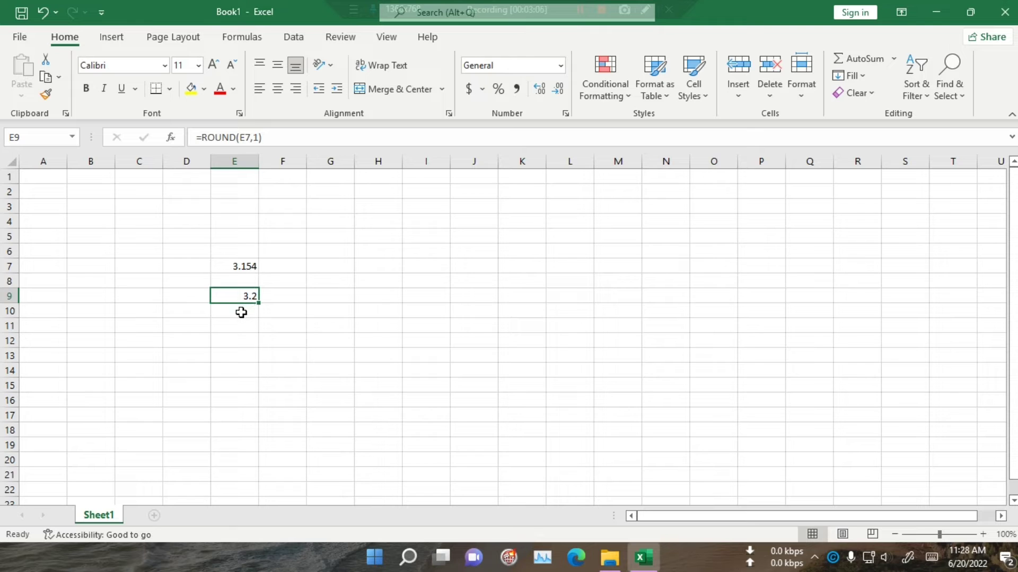
# Step: Enter 4.05 in cell G9 as a second number for rounding
pyautogui.click(310, 295)
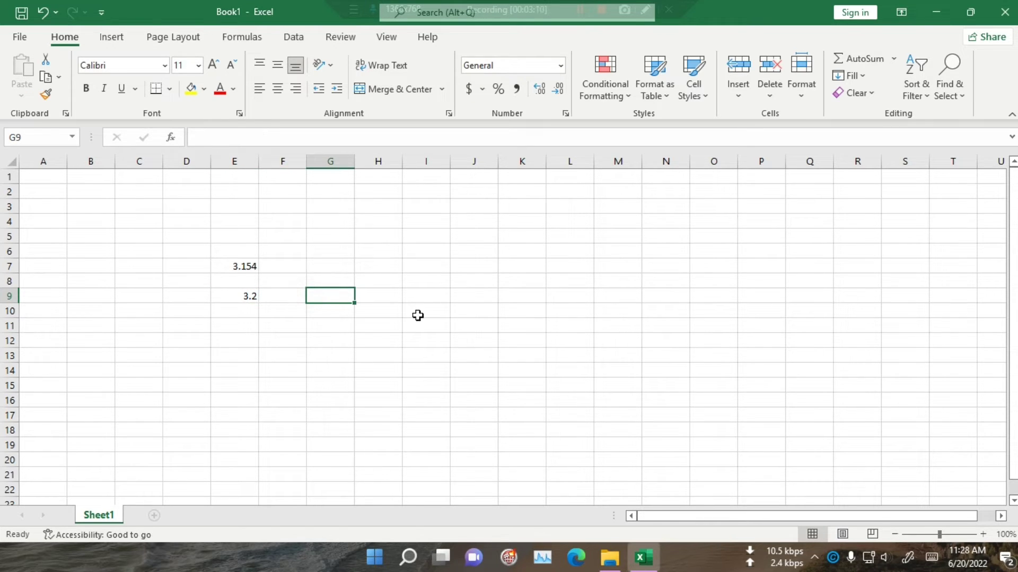
pyautogui.write('4.05')
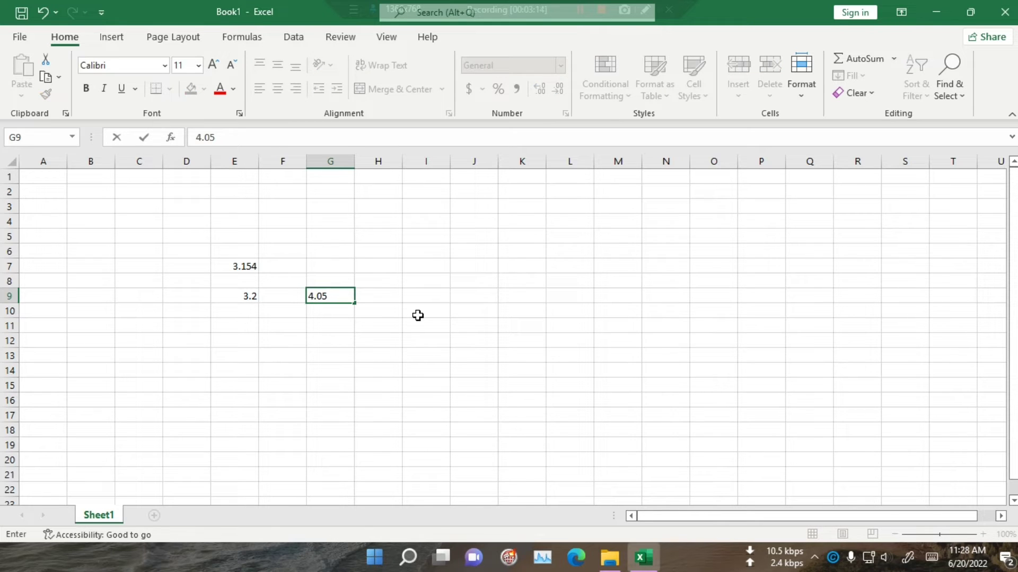
pyautogui.press('Return')
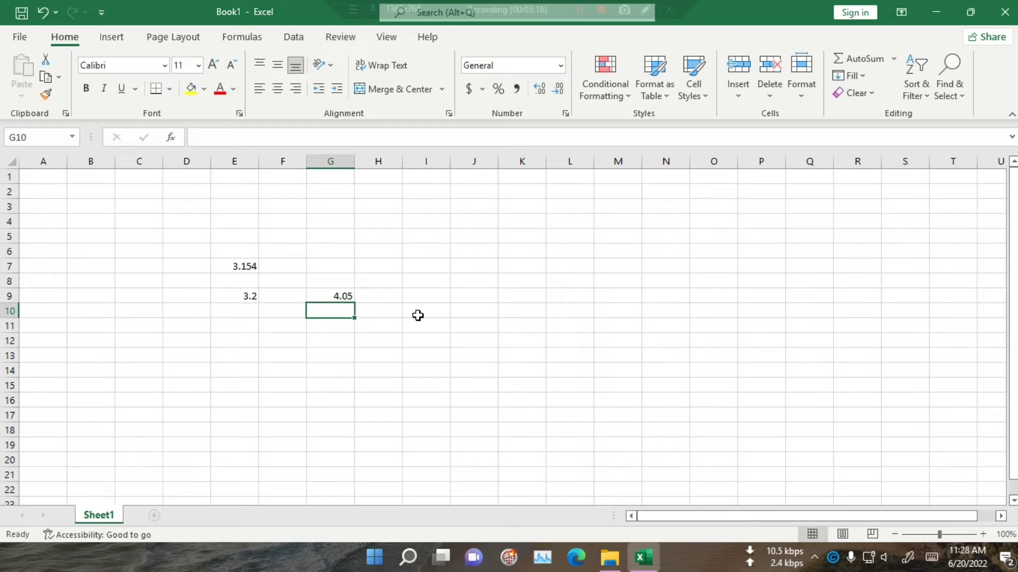
# Step: Enter =ROUND(G9,1) in cell G10 to round the number above to one decimal place
pyautogui.write('=ro')
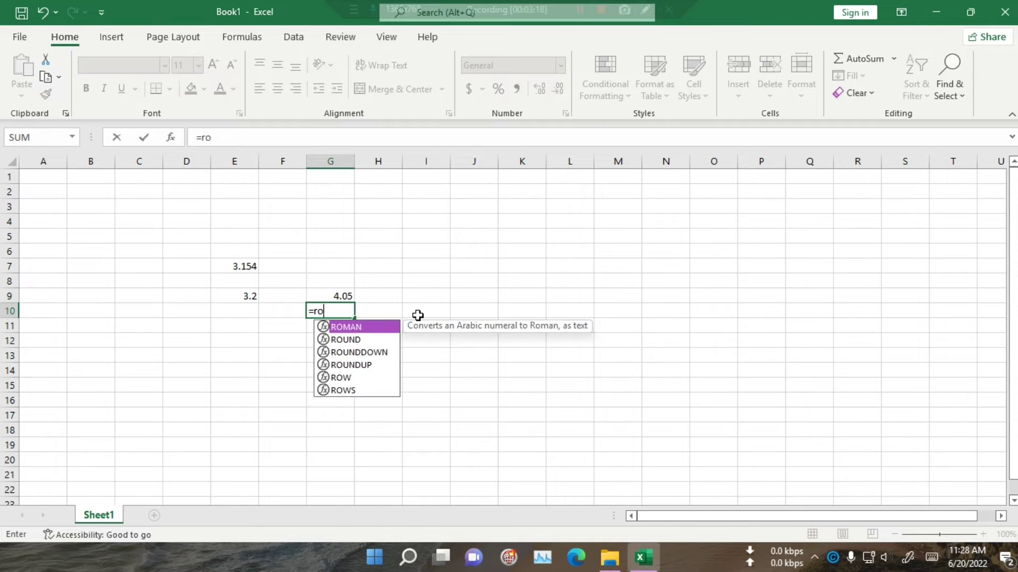
pyautogui.write('und')
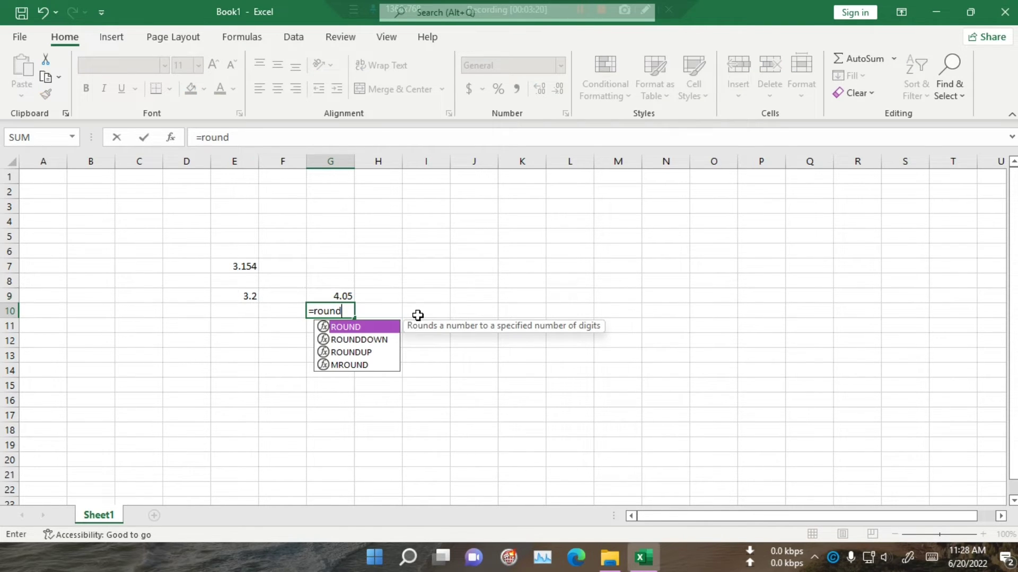
pyautogui.write('(')
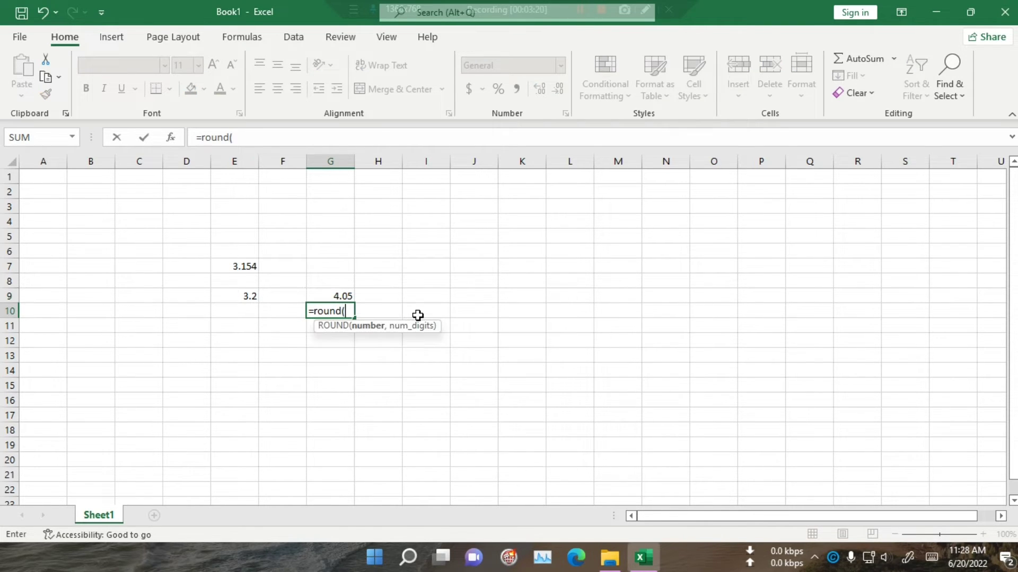
pyautogui.click(322, 297)
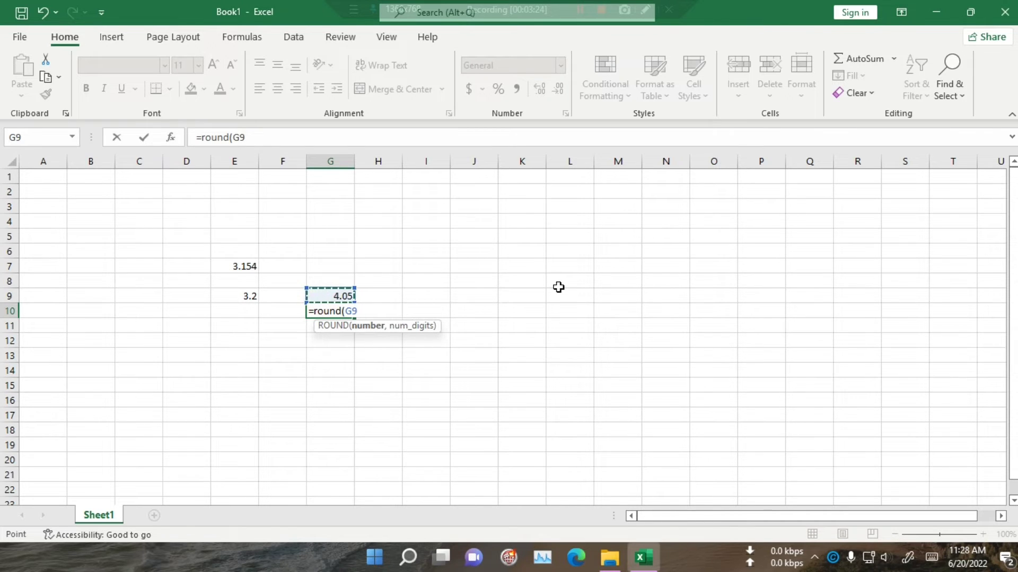
pyautogui.write(',1)')
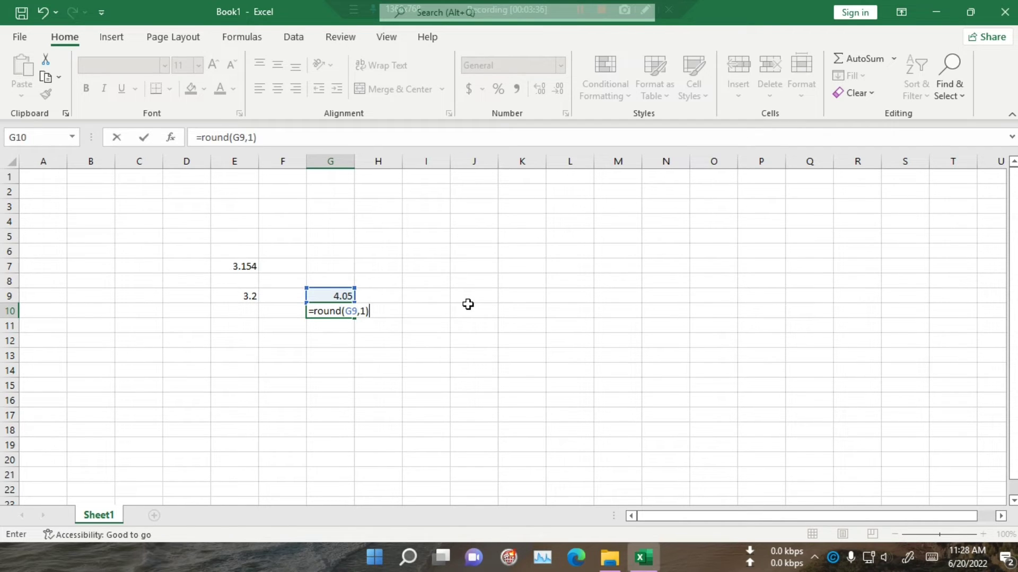
pyautogui.press('Return')
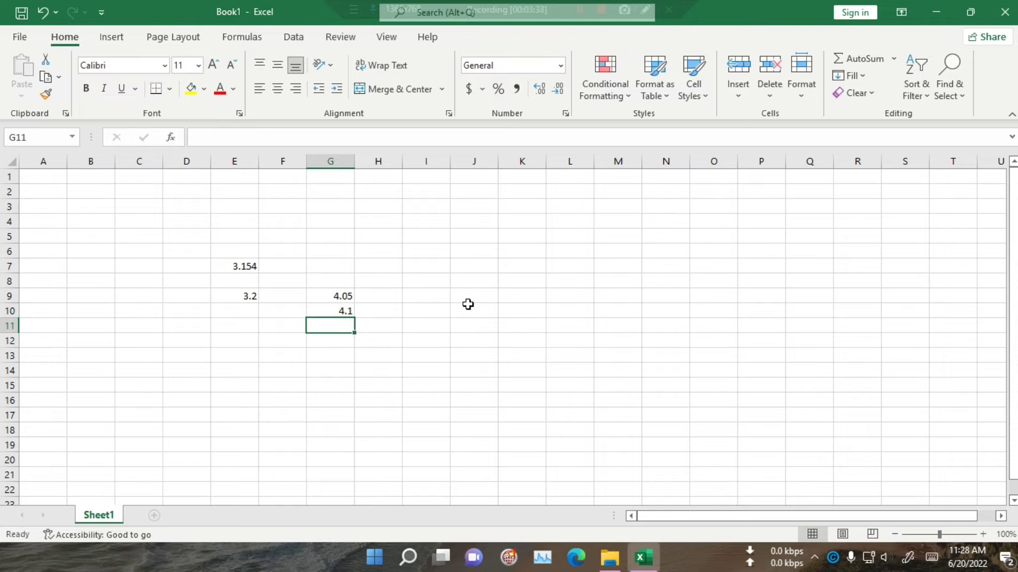
# Step: Change the number in G9 to 4.04 and check the rounding formula in G10
pyautogui.click(340, 291)
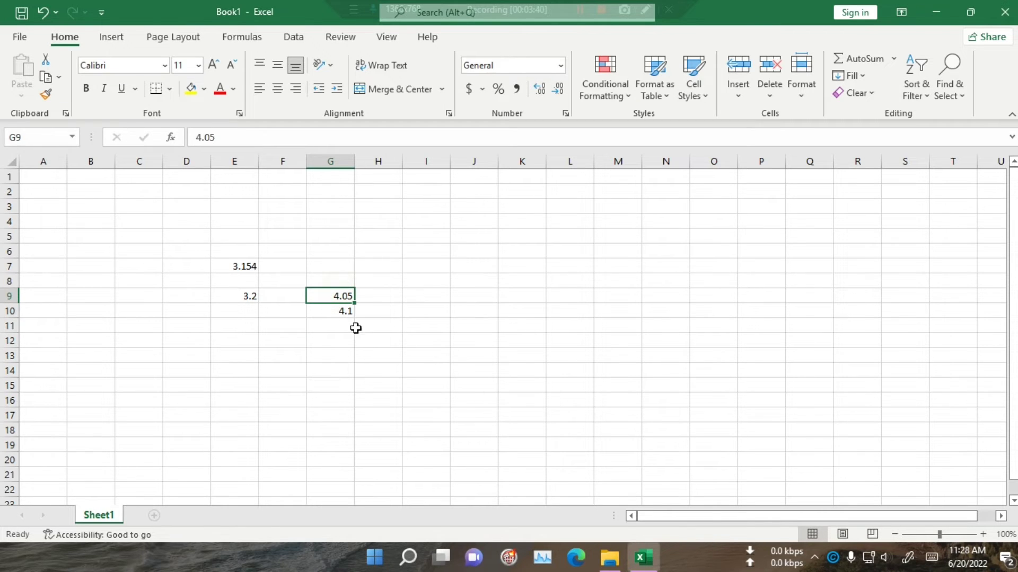
pyautogui.doubleClick(349, 296)
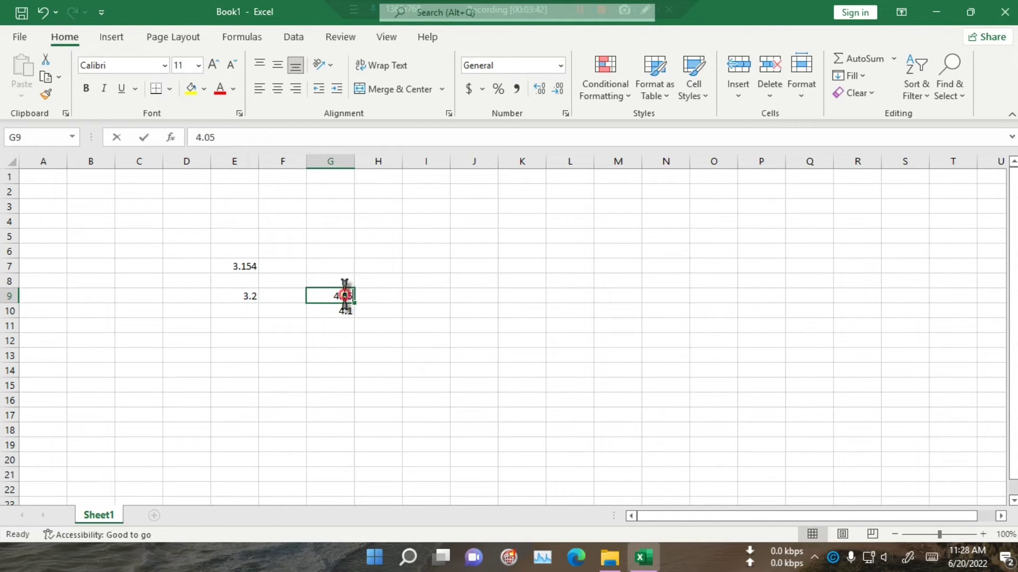
pyautogui.press('BackSpace')
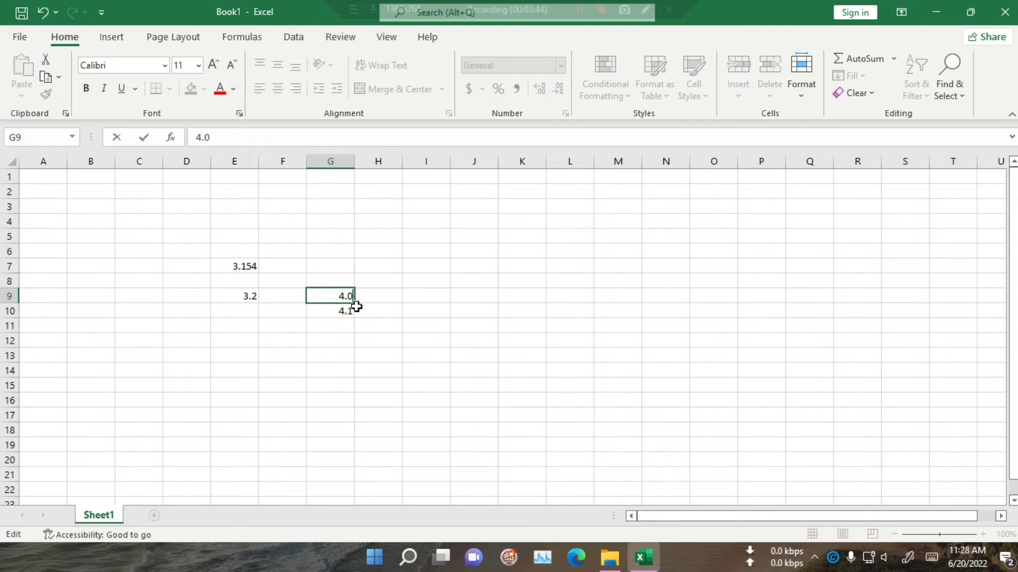
pyautogui.write('4')
pyautogui.click(350, 373)
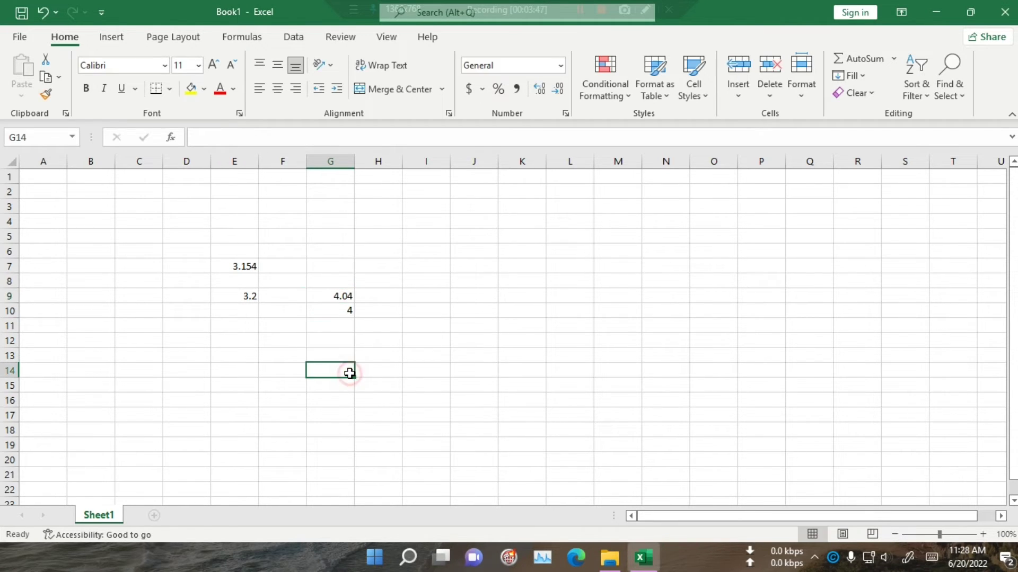
pyautogui.click(344, 308)
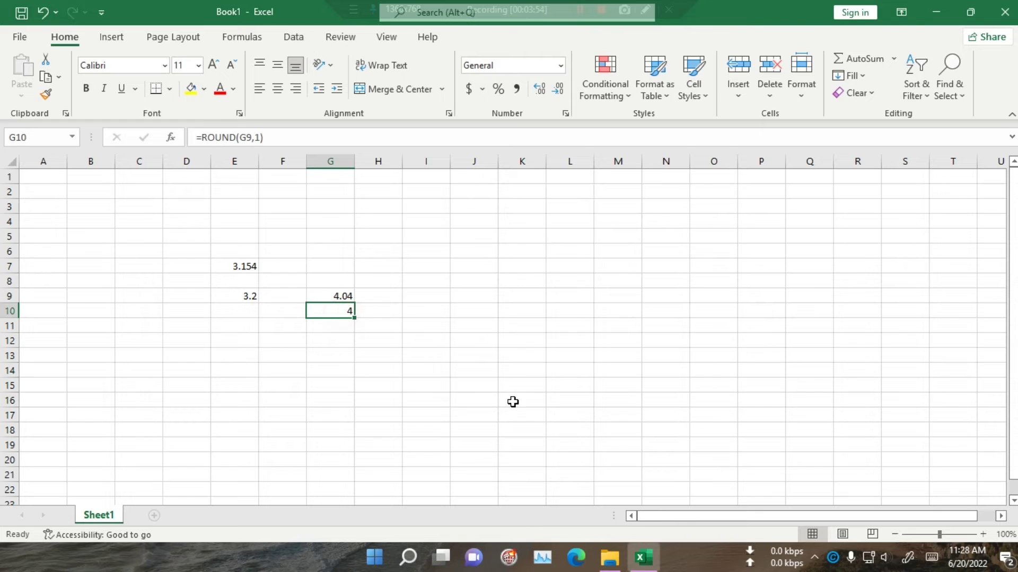
pyautogui.click(485, 409)
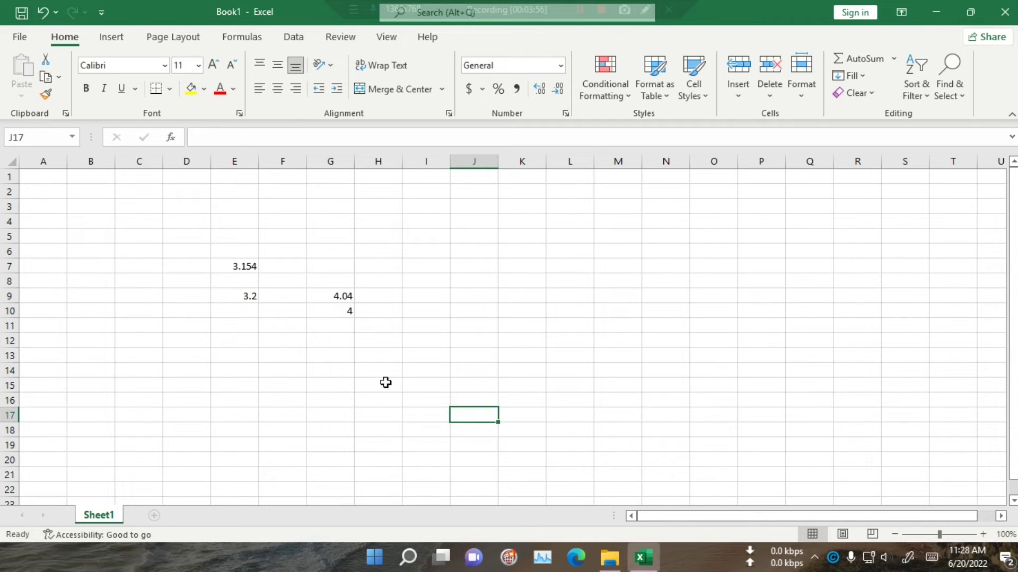
# Step: Enter =ROUNDUP(E7,2) in cell G7 to round the E7 value up to two decimal places
pyautogui.click(324, 266)
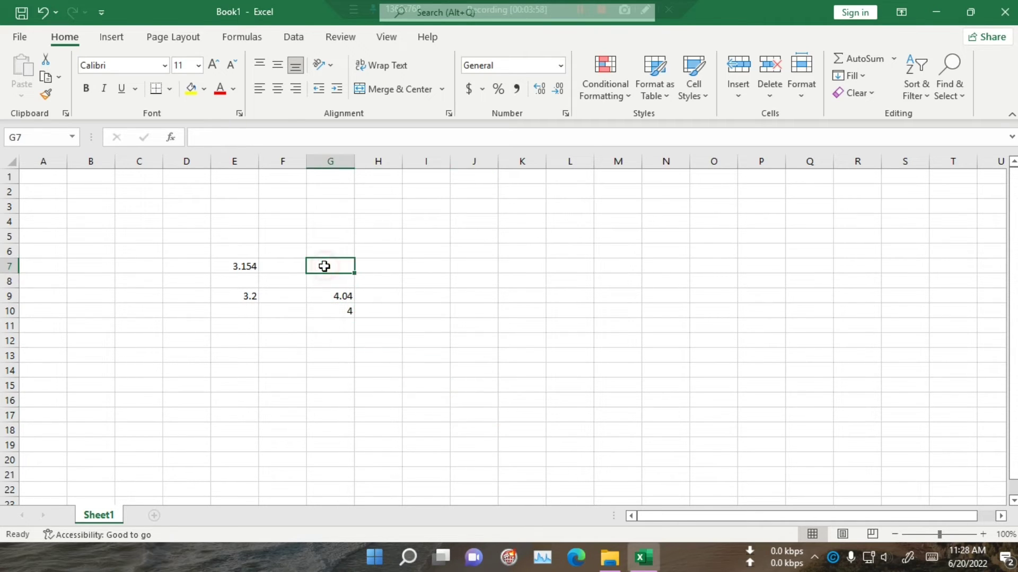
pyautogui.write('=r')
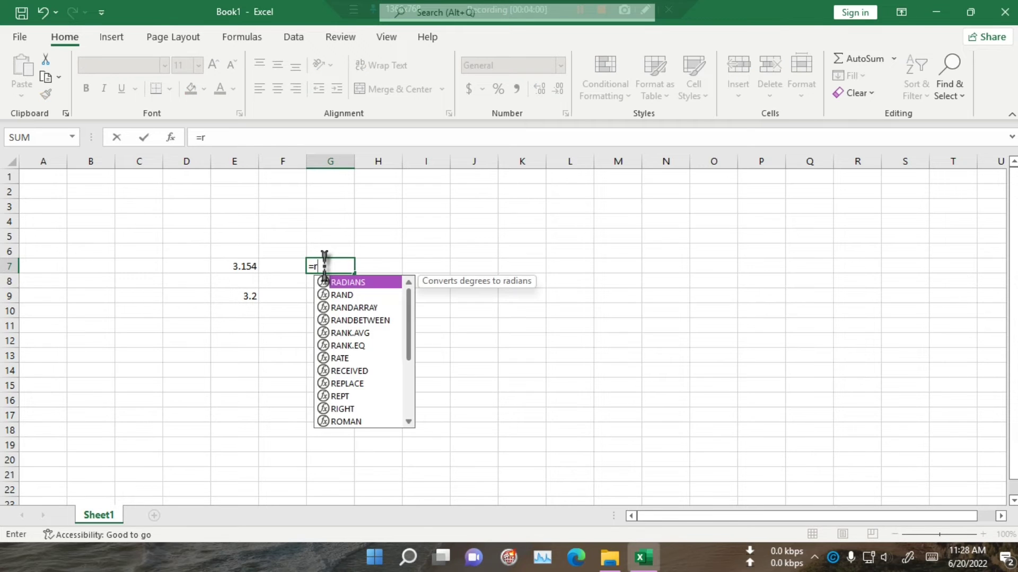
pyautogui.write('oundu')
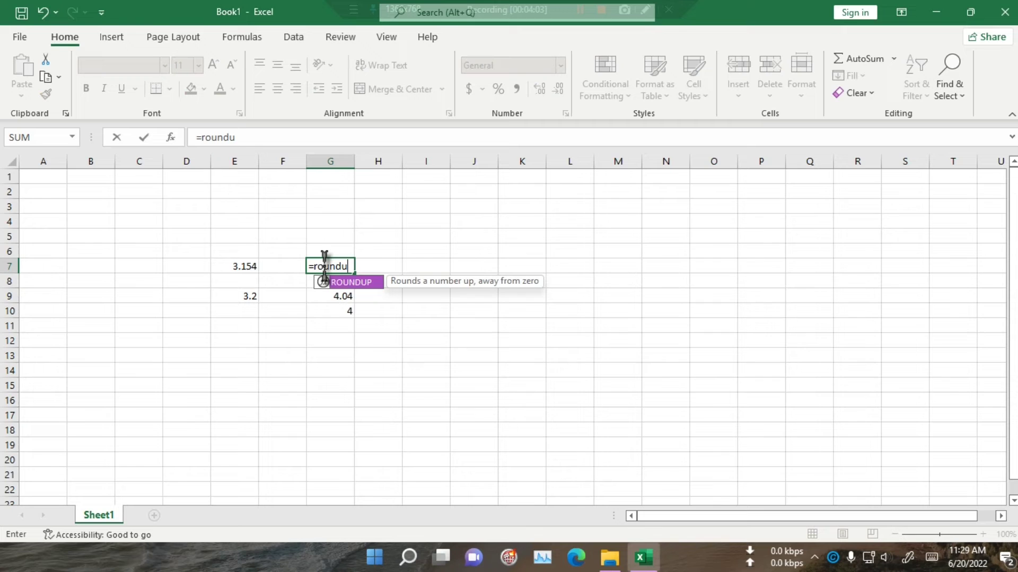
pyautogui.press('Tab')
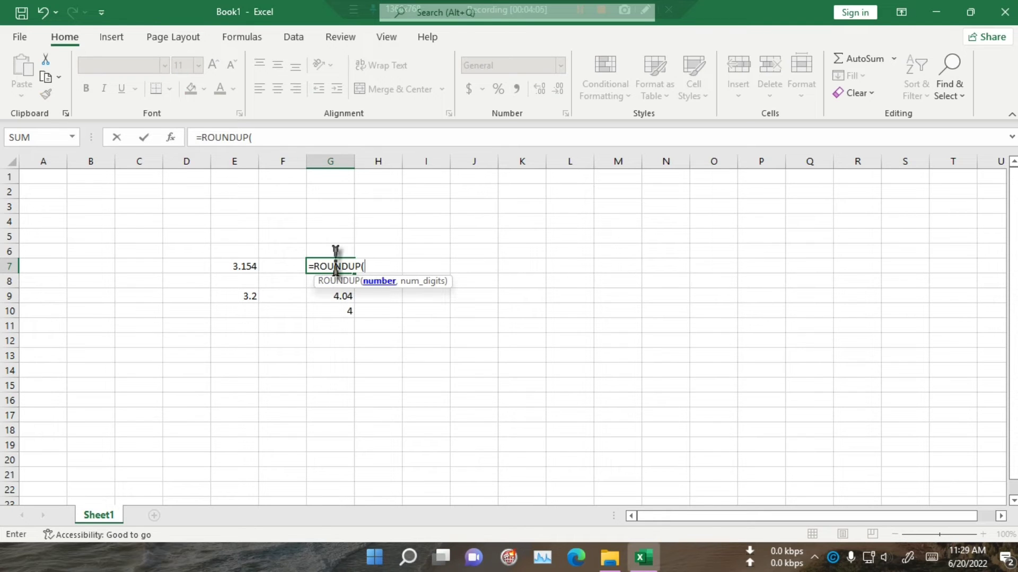
pyautogui.click(233, 264)
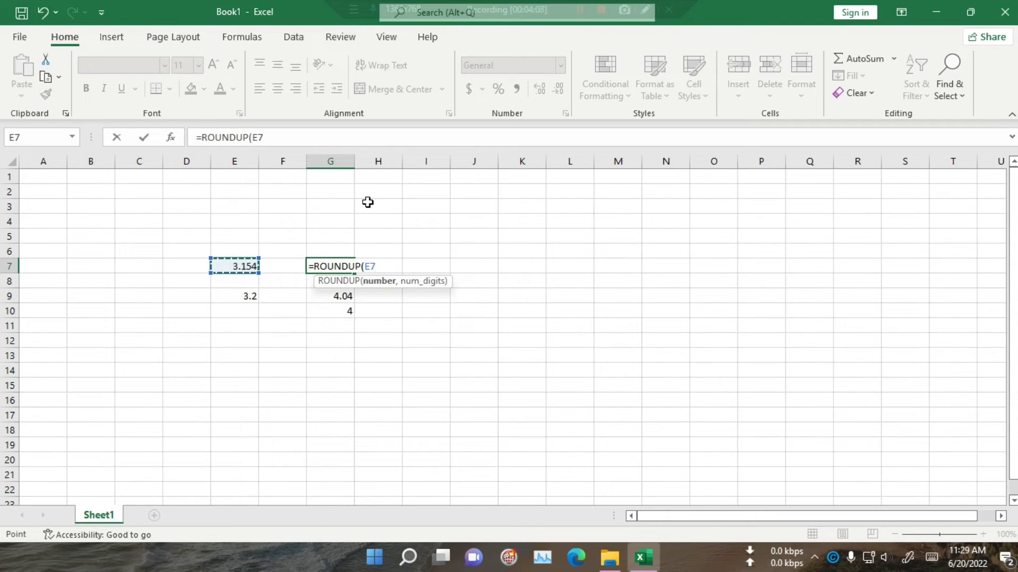
pyautogui.write(',')
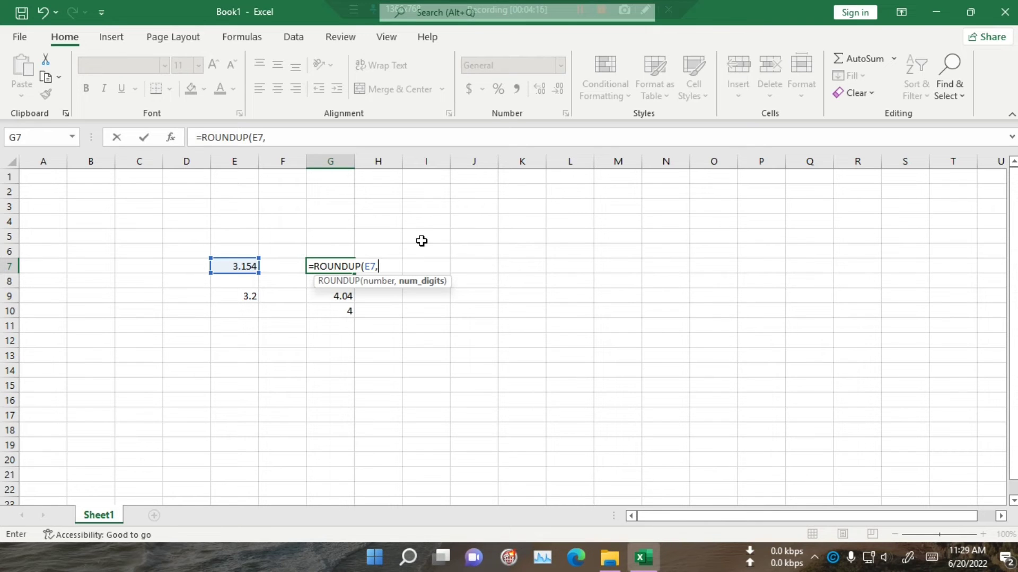
pyautogui.write('2)')
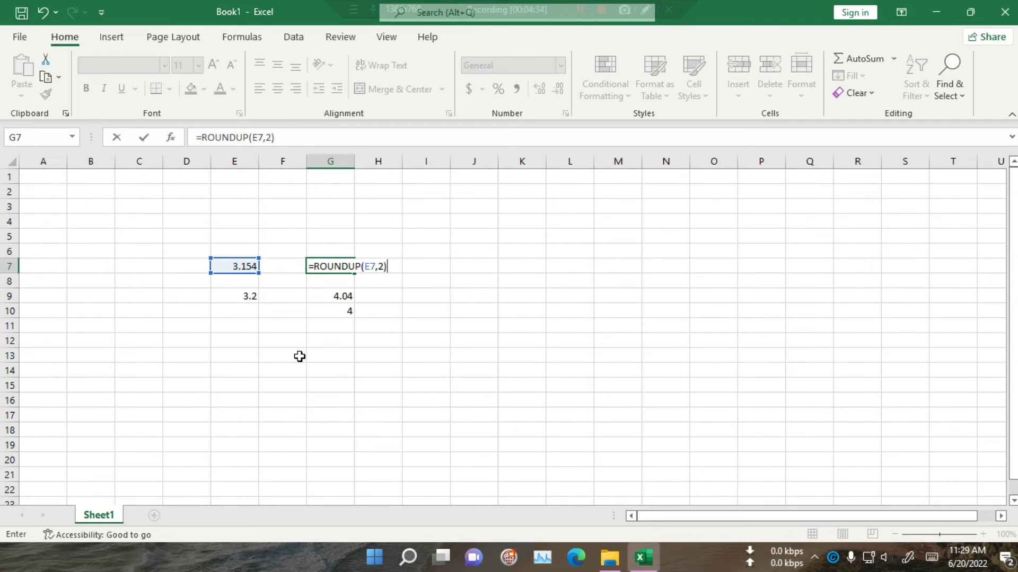
pyautogui.press('Return')
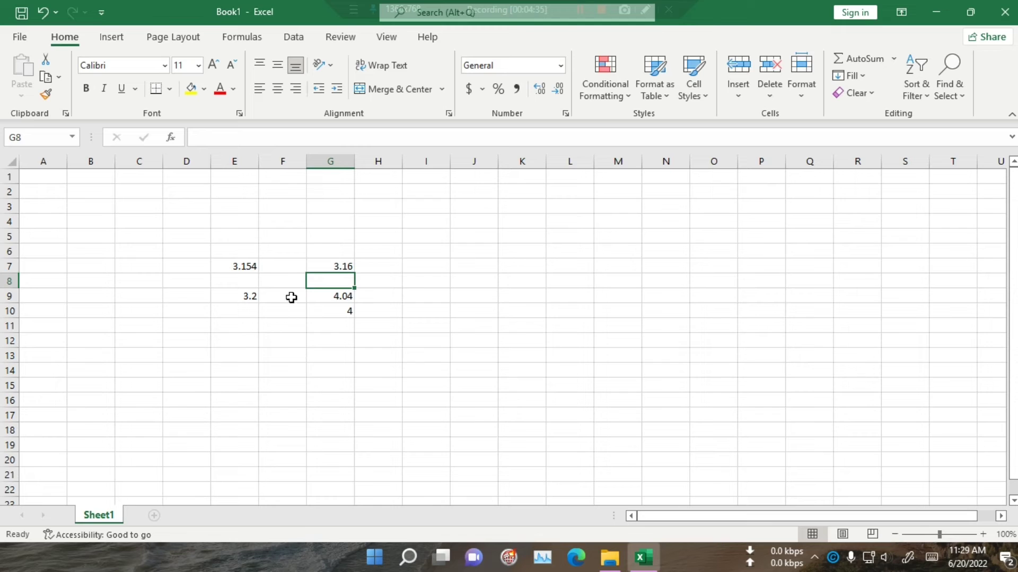
pyautogui.click(323, 269)
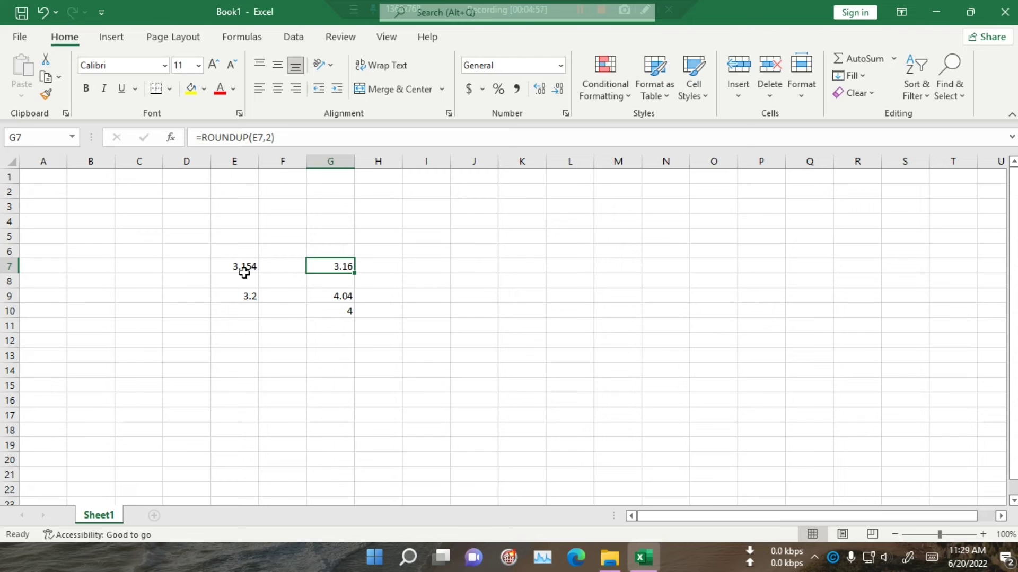
# Step: Change the number in E7 to 3.151 and check the ROUNDUP formula in G7
pyautogui.click(243, 273)
pyautogui.doubleClick(257, 266)
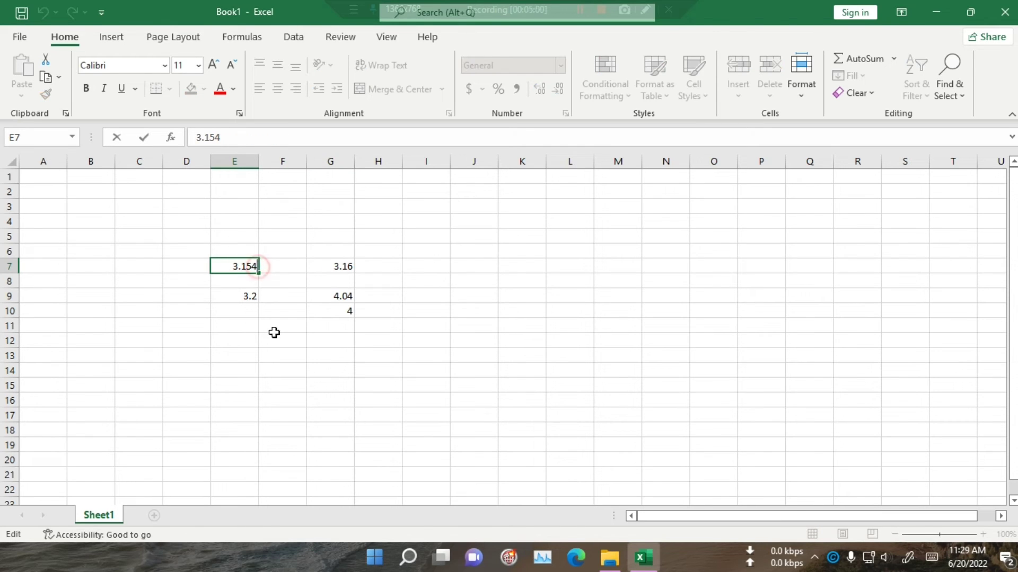
pyautogui.press('BackSpace')
pyautogui.write('1')
pyautogui.press('Return')
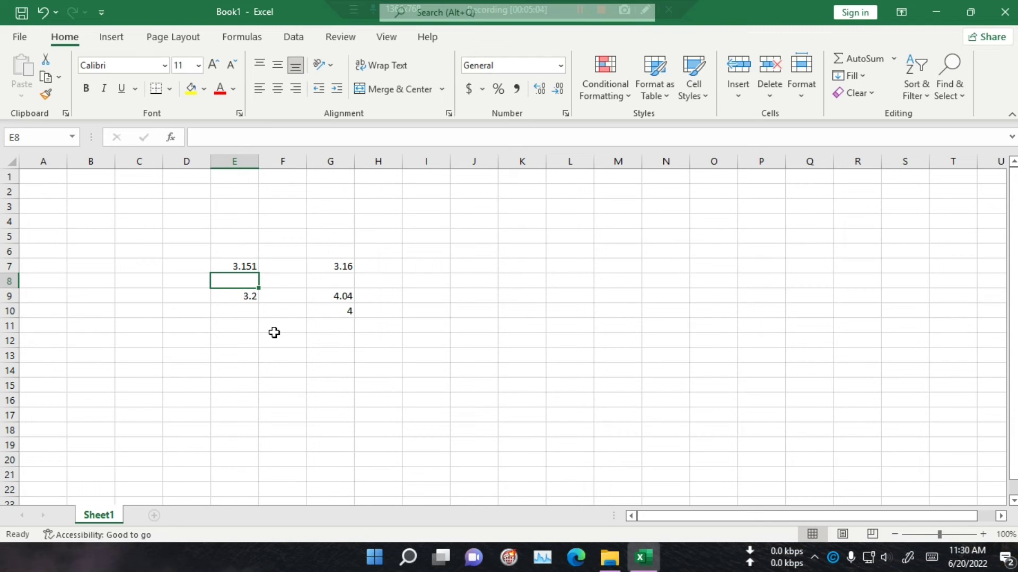
pyautogui.click(239, 268)
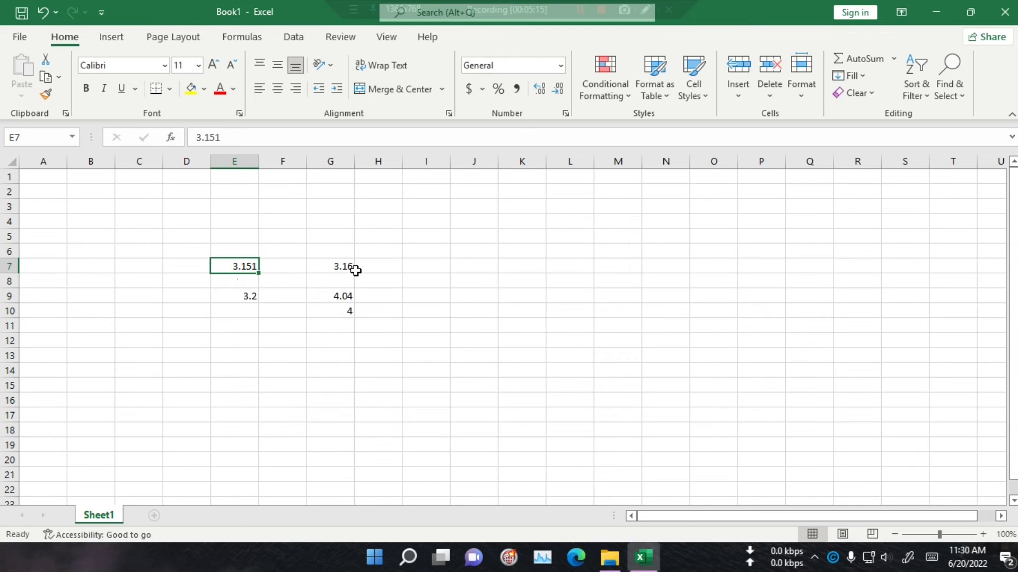
pyautogui.click(341, 266)
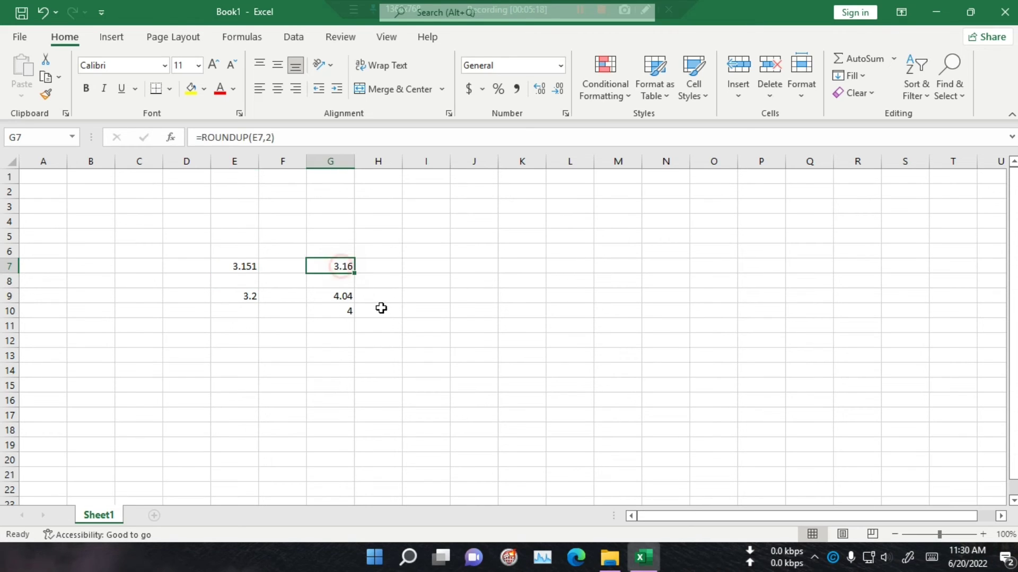
# Step: Enter =ROUNDDOWN(E7,2) in cell E12 to round the E7 value down to two decimal places
pyautogui.click(232, 342)
pyautogui.write('=')
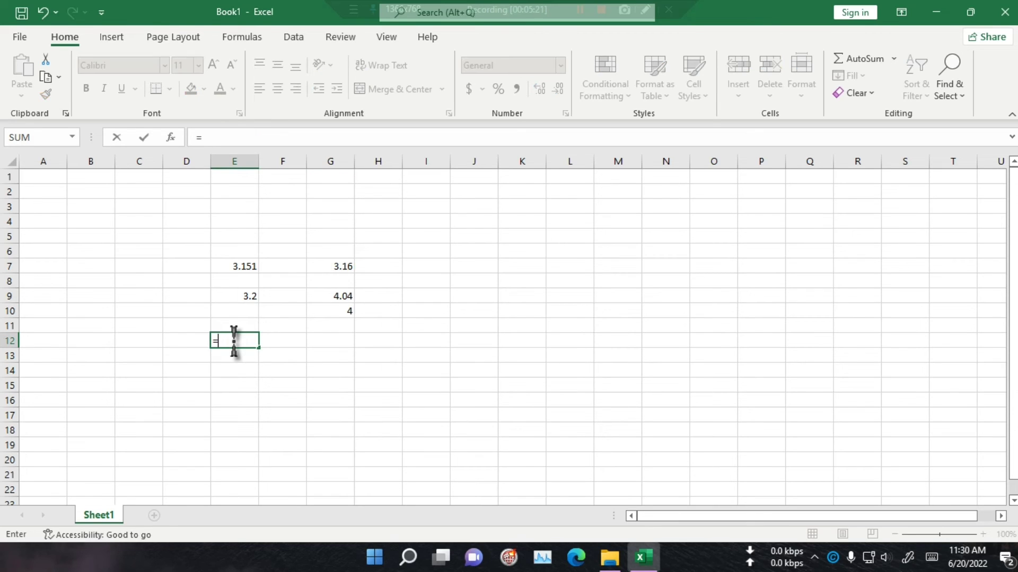
pyautogui.write('roundd')
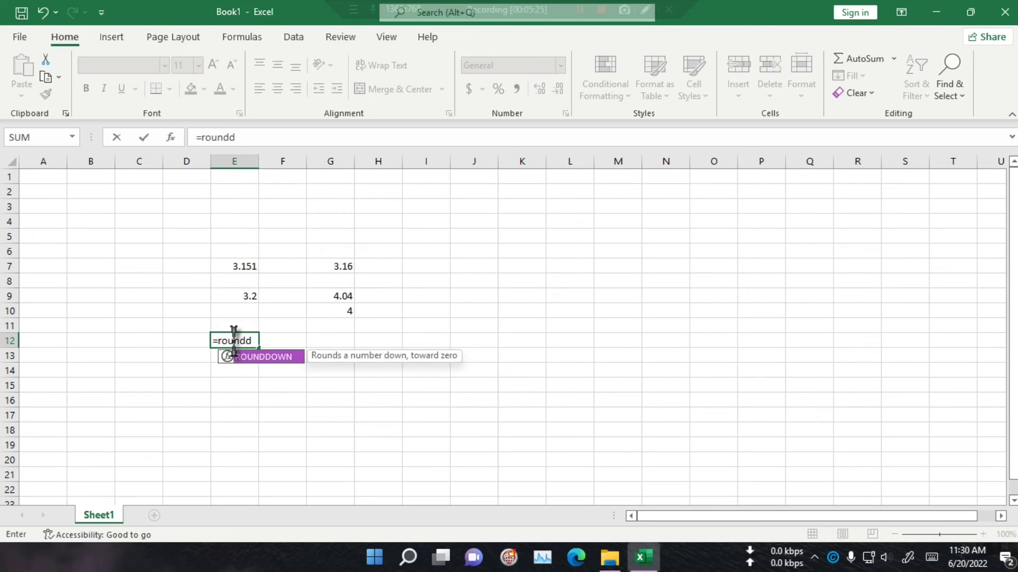
pyautogui.press('Tab')
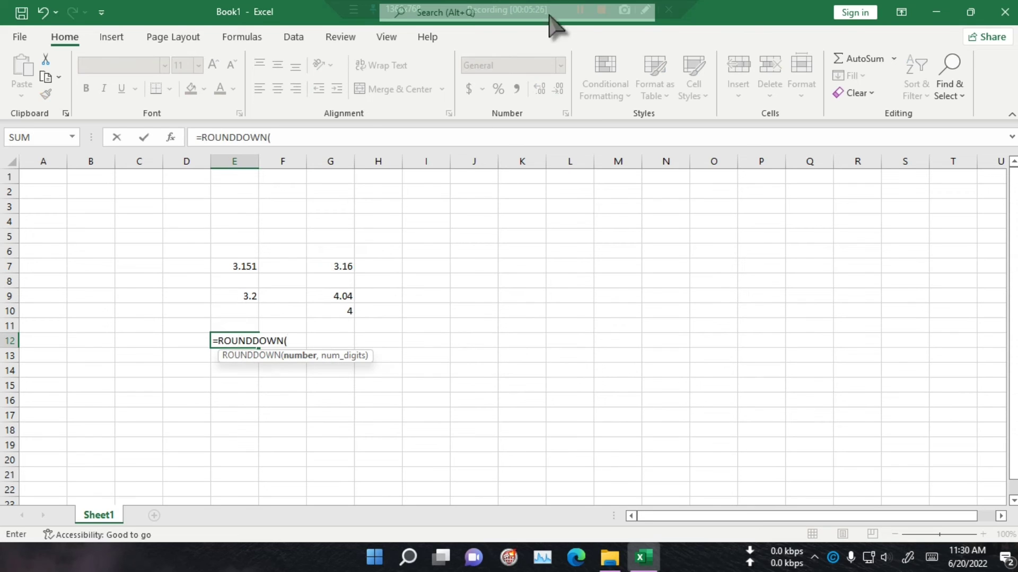
pyautogui.click(239, 265)
pyautogui.write(',')
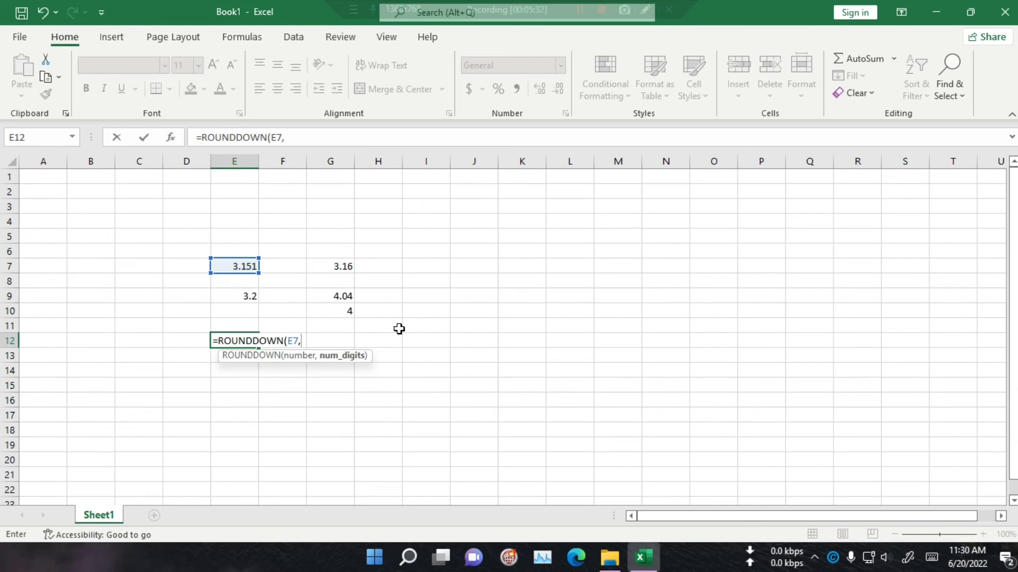
pyautogui.write('2)')
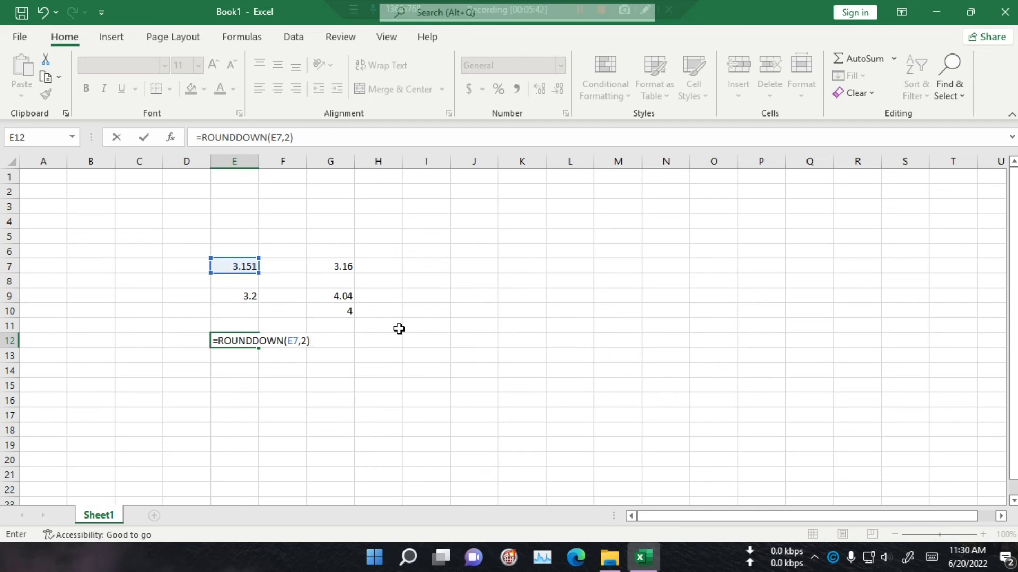
pyautogui.press('Return')
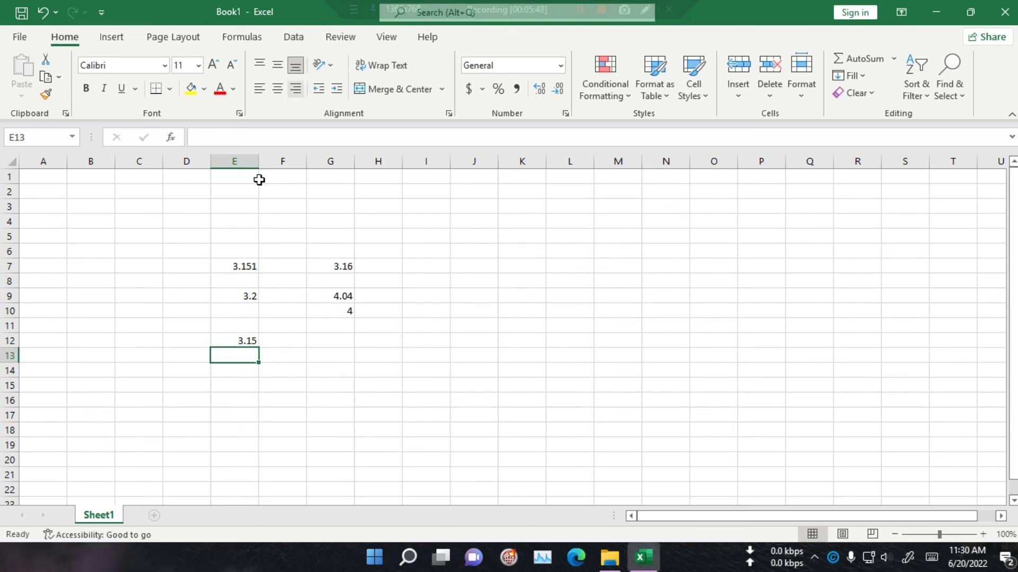
# Step: Change the number in E7 to 3.156 and check the ROUNDDOWN formula in E12
pyautogui.doubleClick(252, 265)
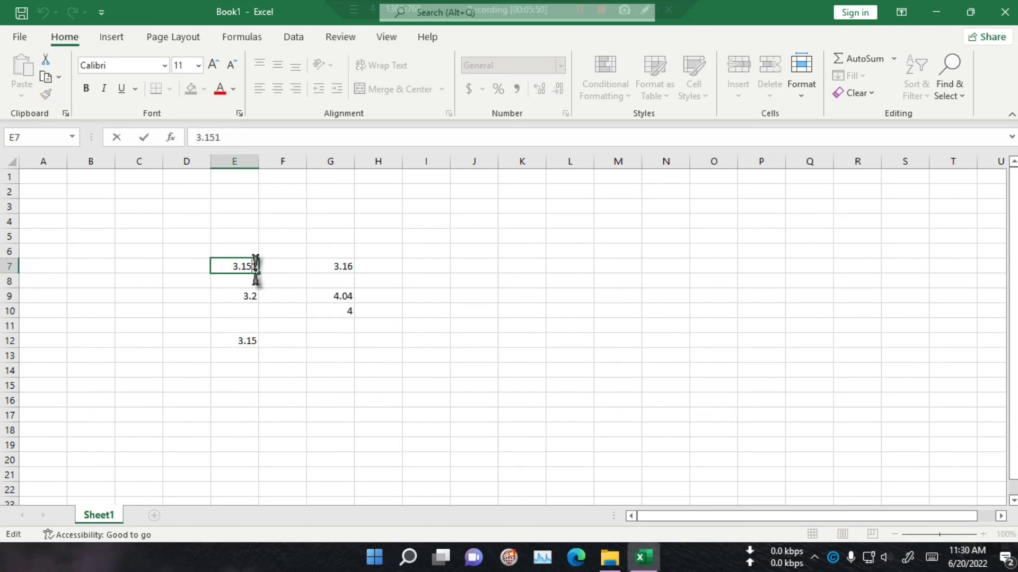
pyautogui.press('BackSpace')
pyautogui.write('6')
pyautogui.click(264, 382)
pyautogui.click(249, 346)
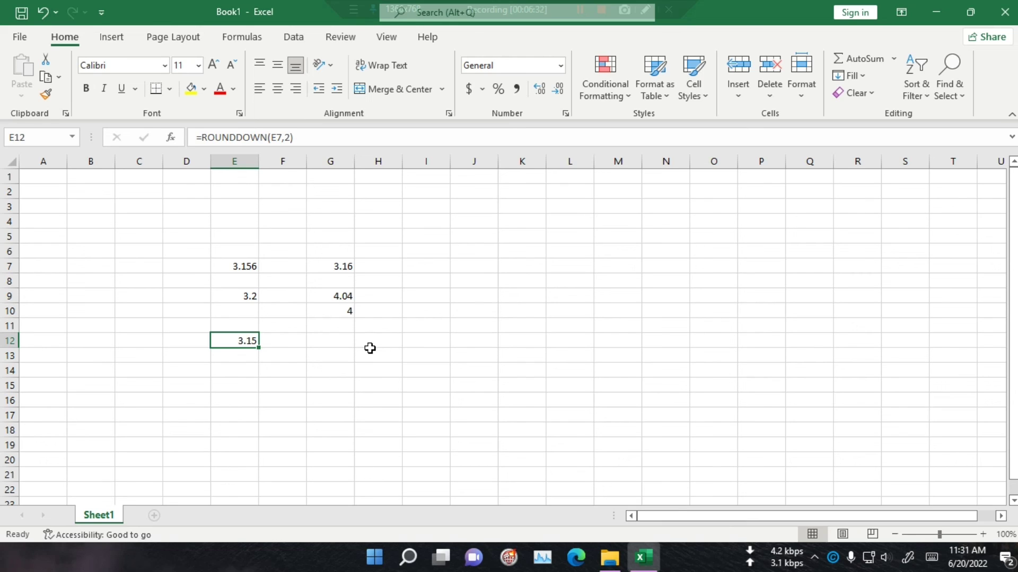
pyautogui.click(352, 358)
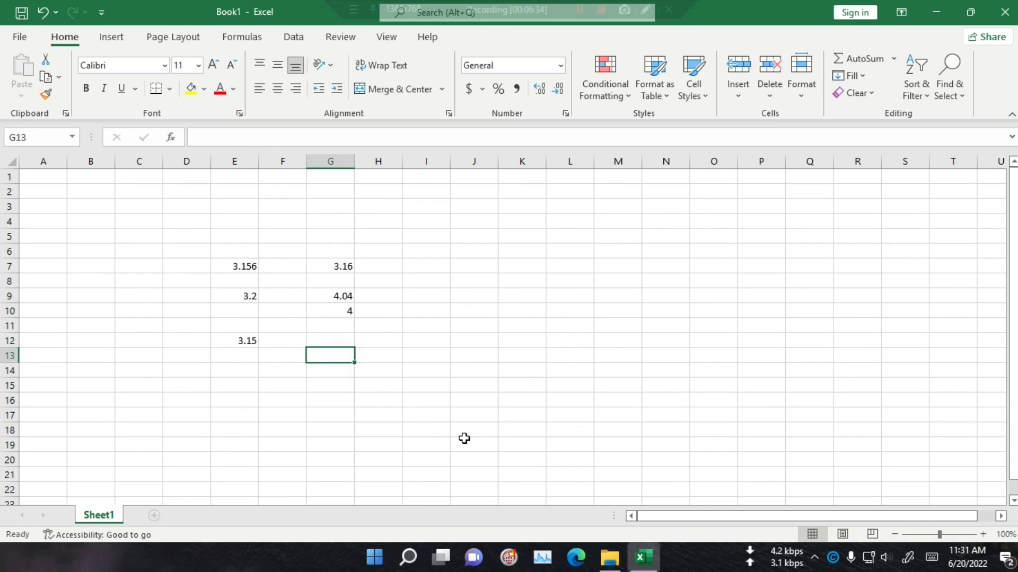